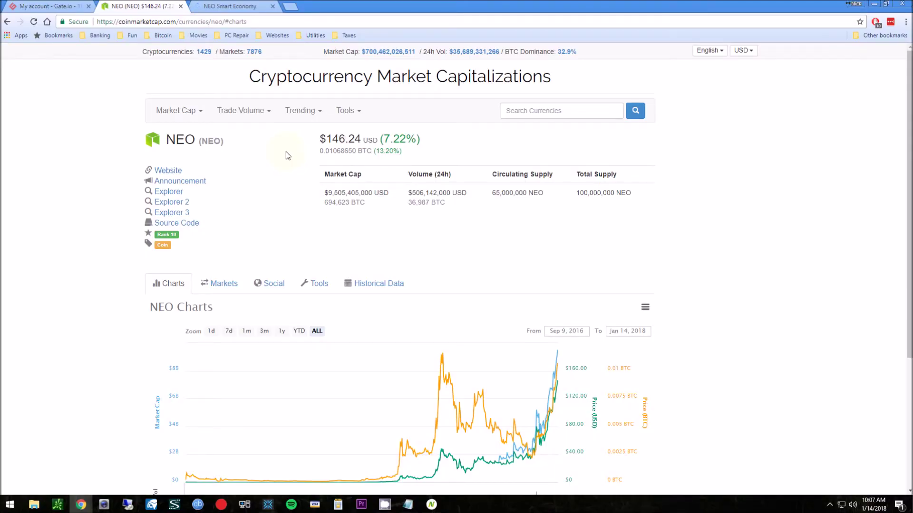
# Load coinbase.com's 'Buy and Sell Digital Currency' homepage in a new tab via the 'coin' suggestion
pyautogui.scroll(-4, 287, 156)
pyautogui.scroll(4, 287, 155)
pyautogui.click(291, 9)
pyautogui.write('coinbase.com')
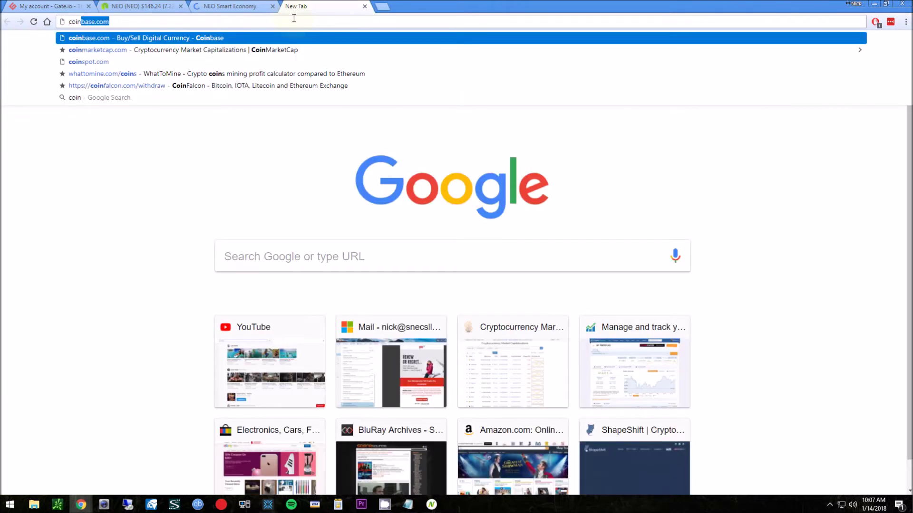
pyautogui.press('Return')
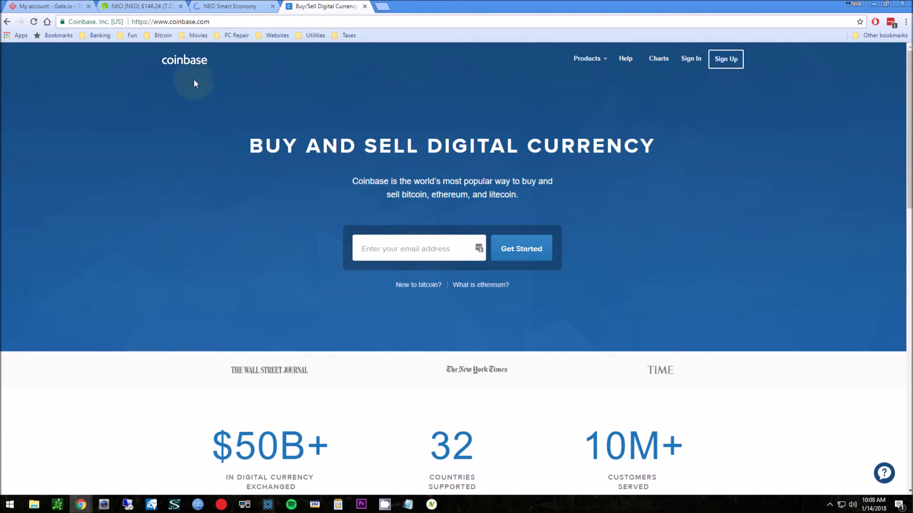
# Show the Markets list on CoinMarketCap's NEO page
pyautogui.click(156, 11)
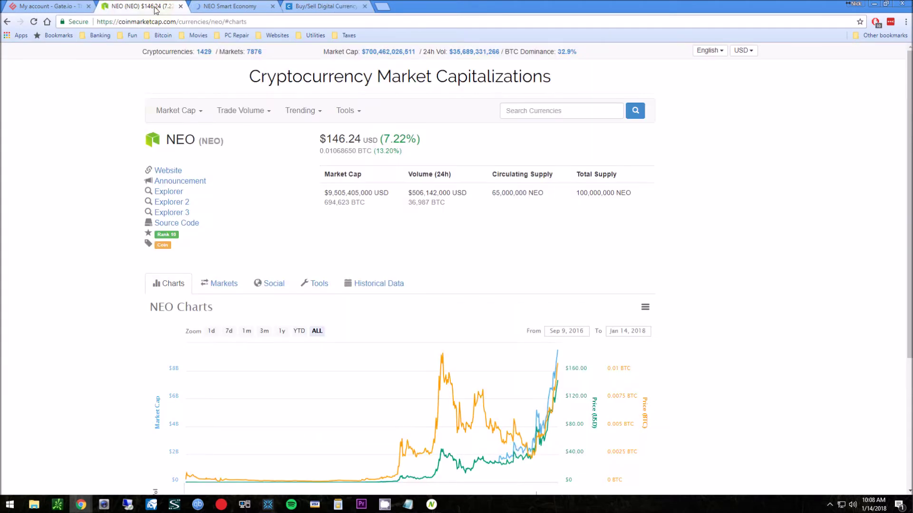
pyautogui.scroll(-2, 157, 145)
pyautogui.scroll(2, 175, 157)
pyautogui.moveTo(171, 139); pyautogui.dragTo(185, 140)
pyautogui.scroll(-2, 224, 159)
pyautogui.click(224, 190)
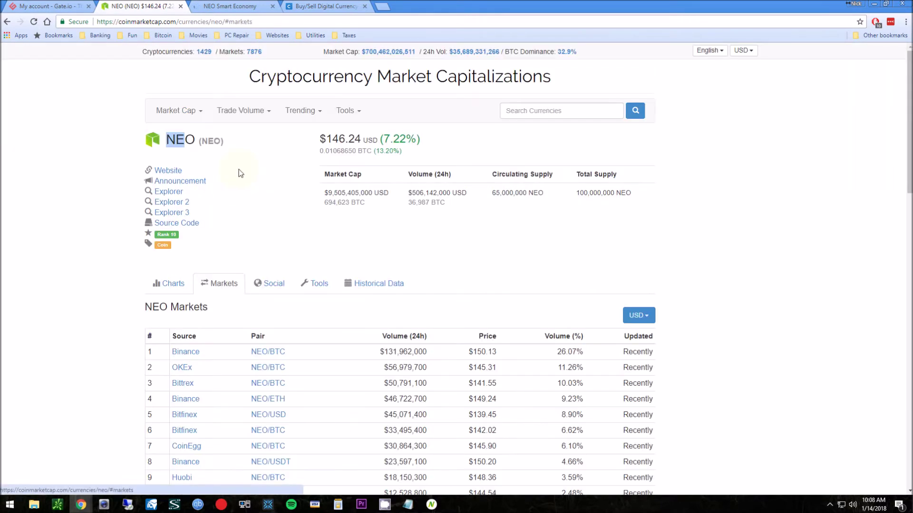
# Scroll to and highlight the Gate.io listing in row 27, then go to the gate.io account page
pyautogui.scroll(-4, 239, 169)
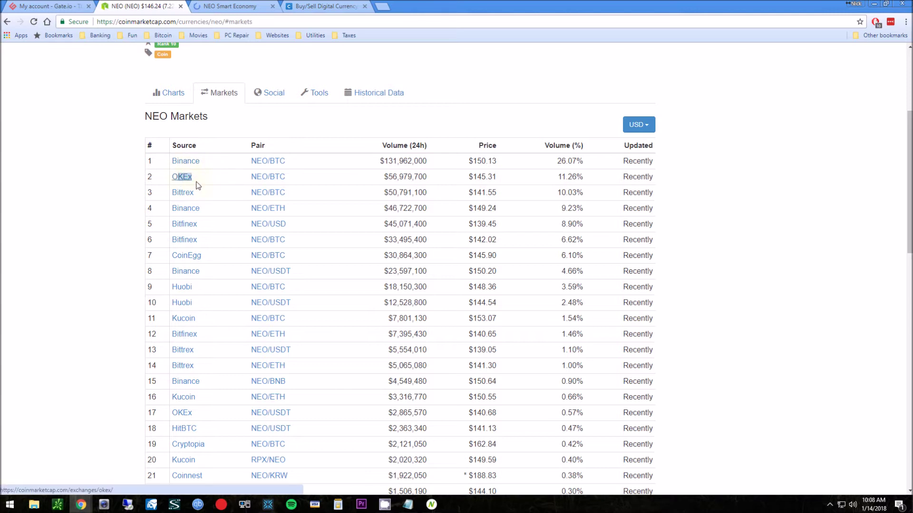
pyautogui.scroll(-2, 224, 198)
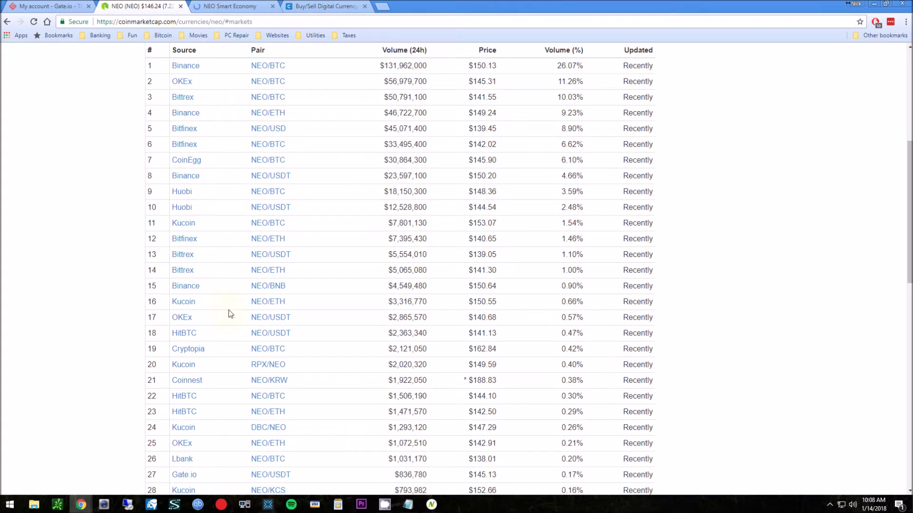
pyautogui.scroll(-2, 216, 301)
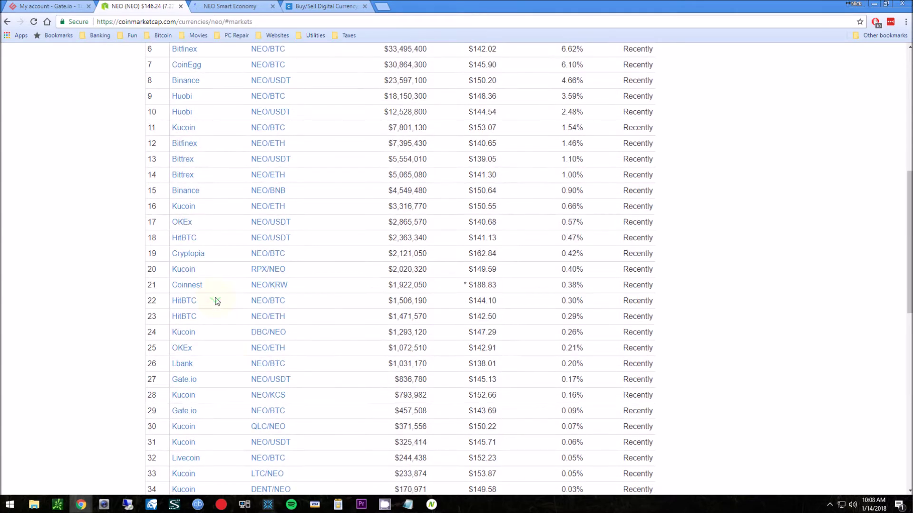
pyautogui.moveTo(201, 381); pyautogui.dragTo(171, 379)
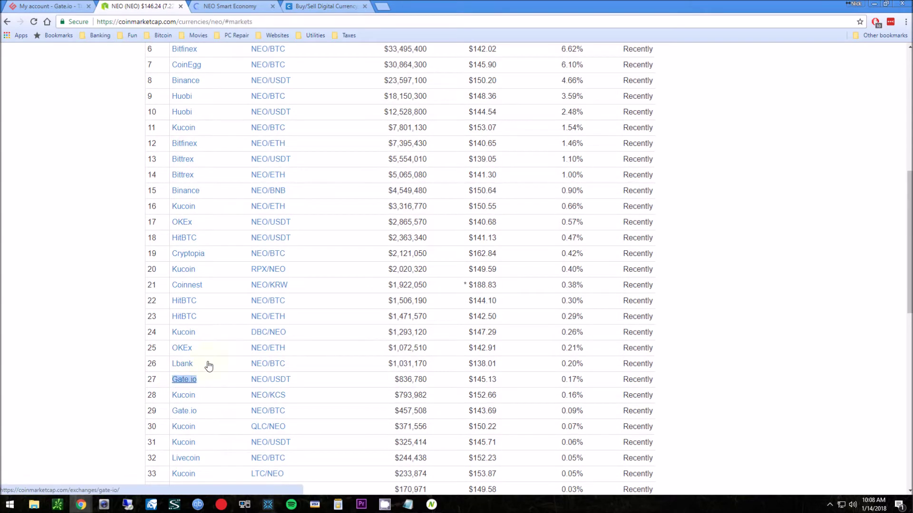
pyautogui.click(57, 7)
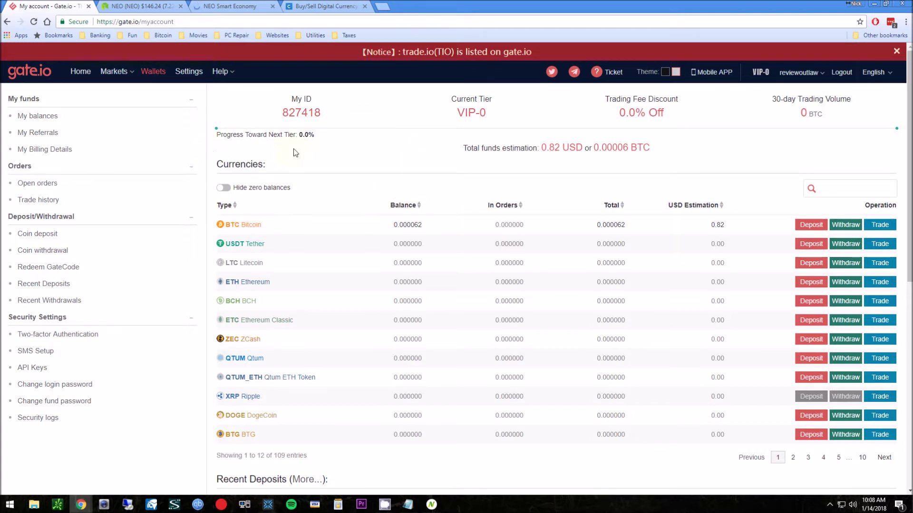
# Filter gate.io balances to 'neo' (0.000000), then bring up Neon Wallet holding 0 NEO
pyautogui.moveTo(230, 128)
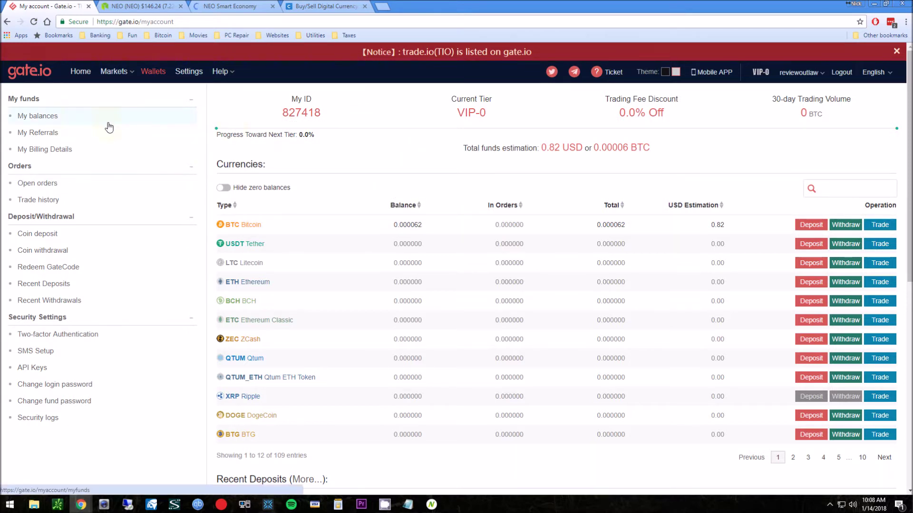
pyautogui.click(856, 189)
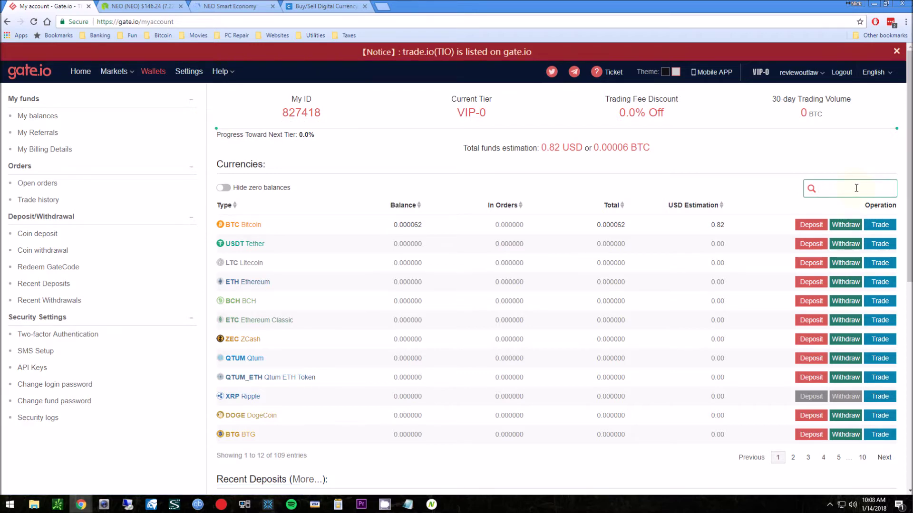
pyautogui.write('neo')
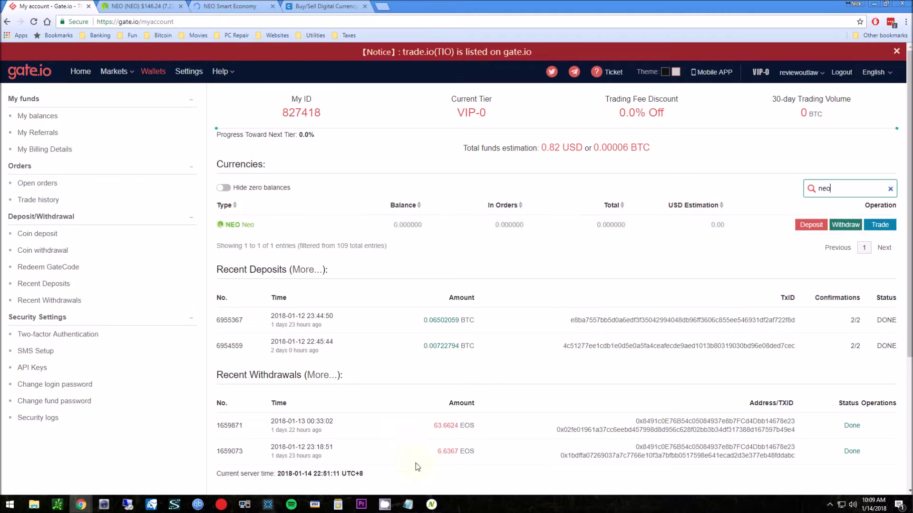
pyautogui.click(432, 505)
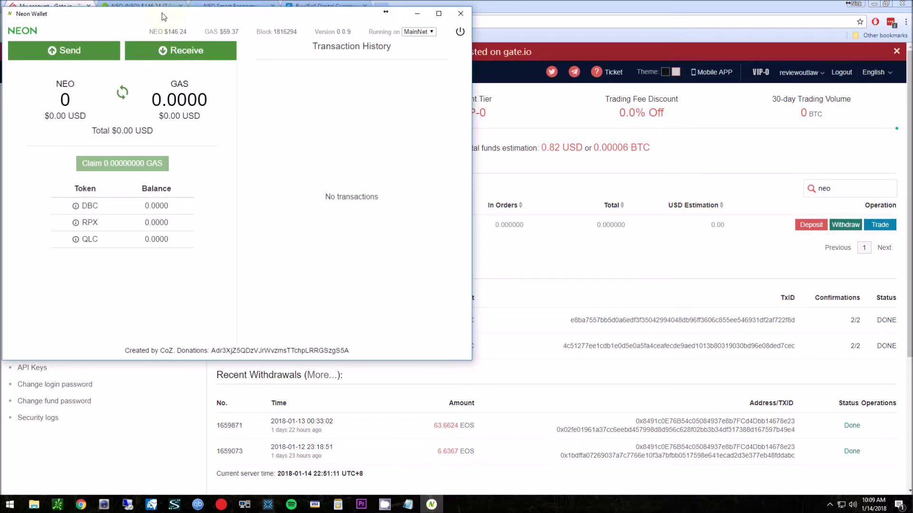
# Reposition the Neon Wallet window to view its 0 NEO and 0.0000 GAS balance
pyautogui.moveTo(54, 20); pyautogui.dragTo(146, 68)
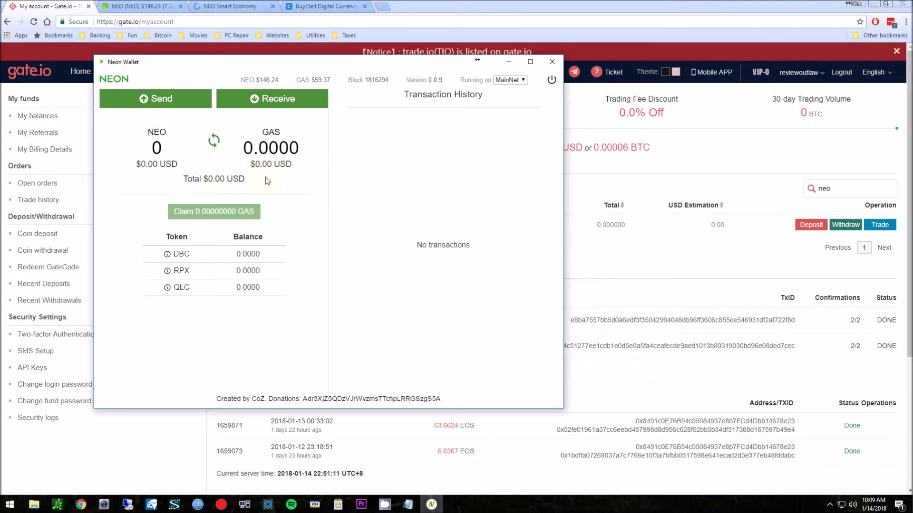
pyautogui.moveTo(290, 67); pyautogui.dragTo(418, 74)
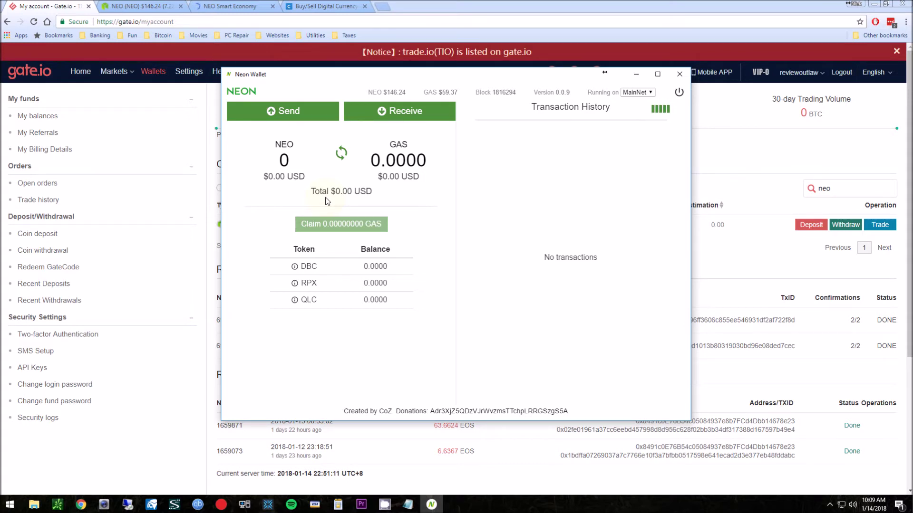
pyautogui.moveTo(398, 81); pyautogui.dragTo(346, 61)
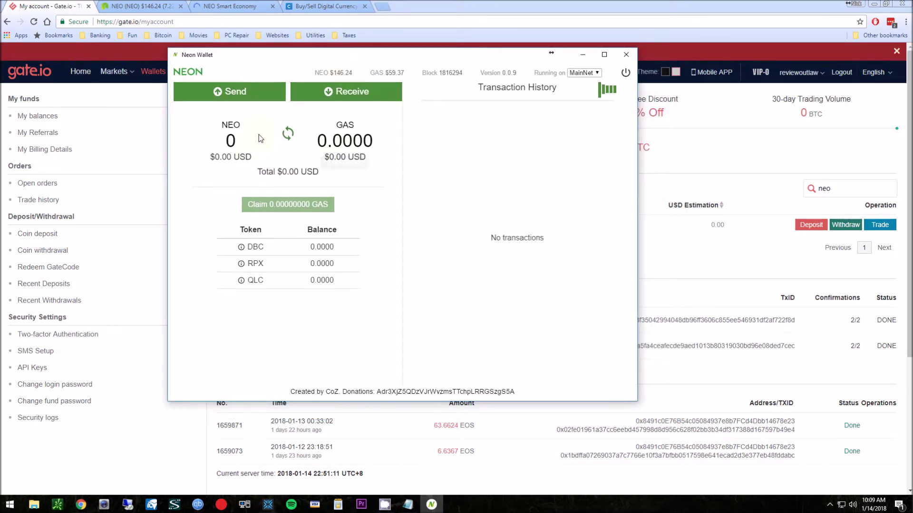
# Minimize Neon Wallet and clear gate.io's NEO filter so all currencies are listed
pyautogui.click(584, 59)
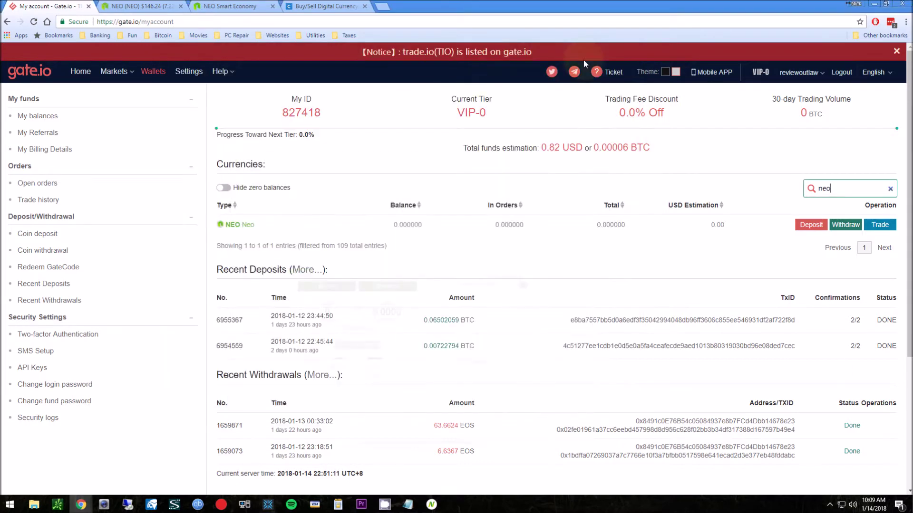
pyautogui.click(320, 9)
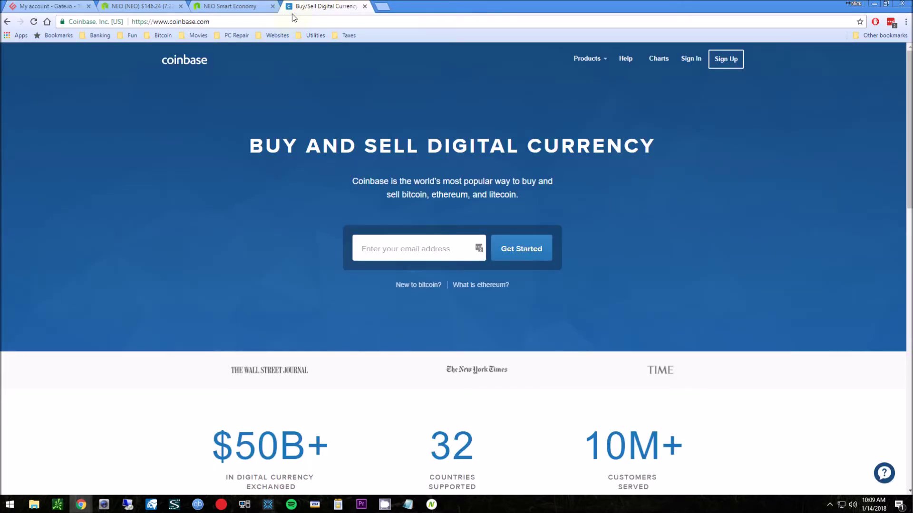
pyautogui.click(61, 8)
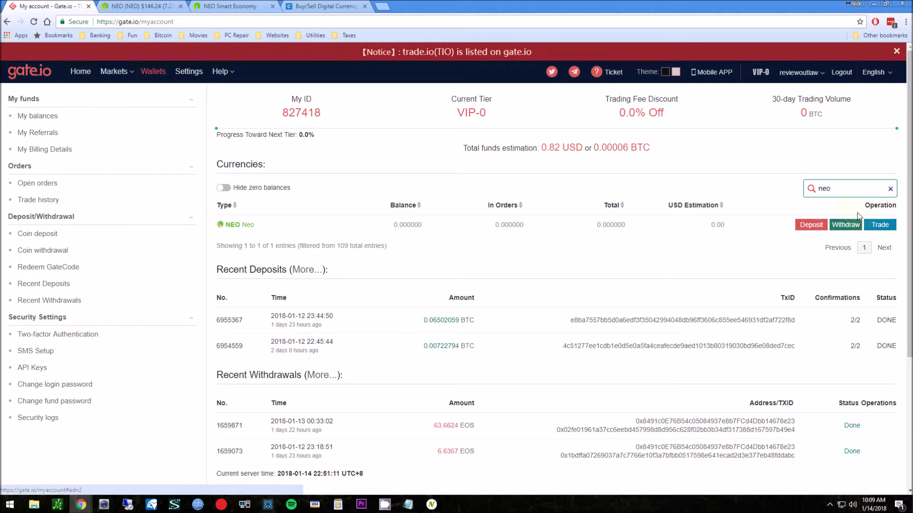
pyautogui.press('BackSpace')
pyautogui.press('BackSpace')
pyautogui.press('BackSpace')
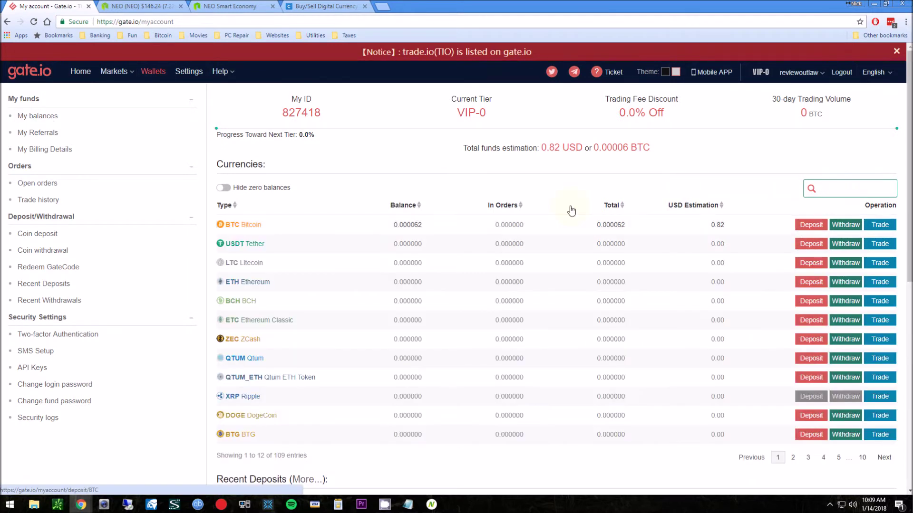
# Open the BTC deposit page and place the Exodus wallet (0.68250816 BTC) beside it
pyautogui.click(810, 228)
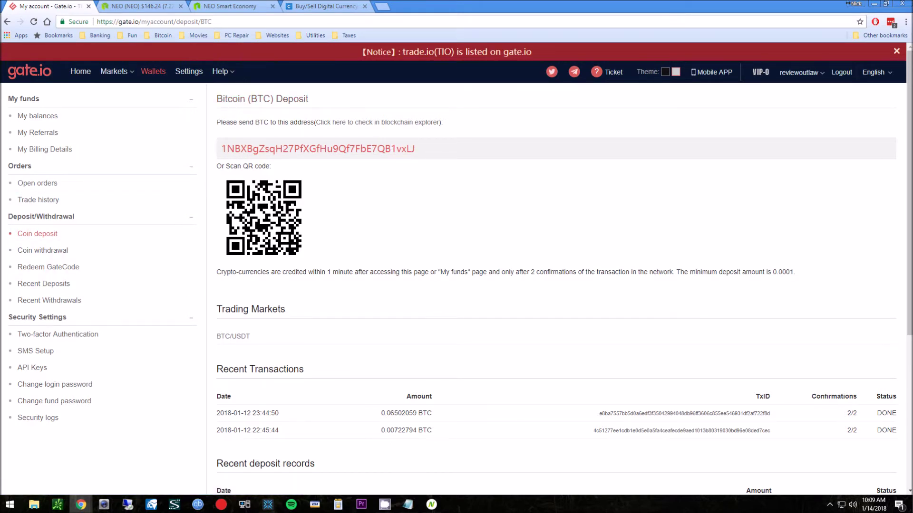
pyautogui.hotkey('alt', 'Tab')
pyautogui.moveTo(82, 166); pyautogui.dragTo(680, 167)
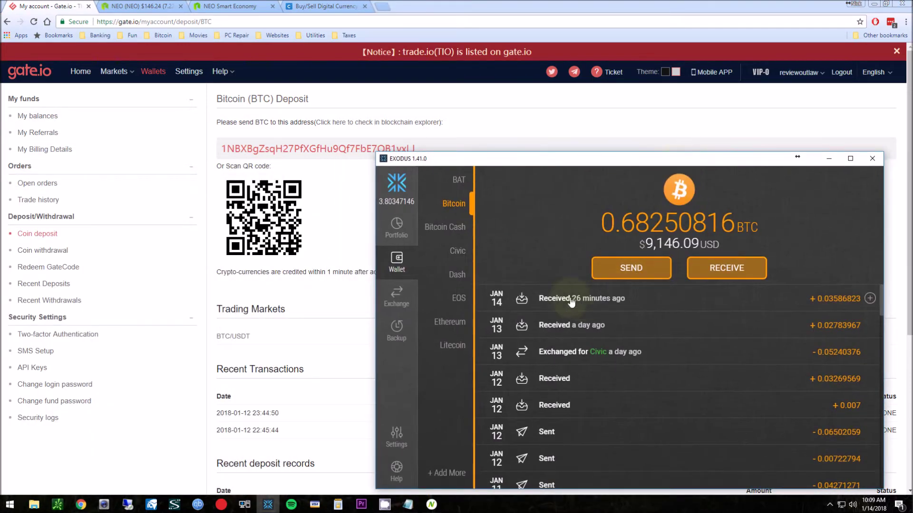
# Start an Exodus Bitcoin send with gate.io's copied BTC deposit address pasted as recipient
pyautogui.click(631, 271)
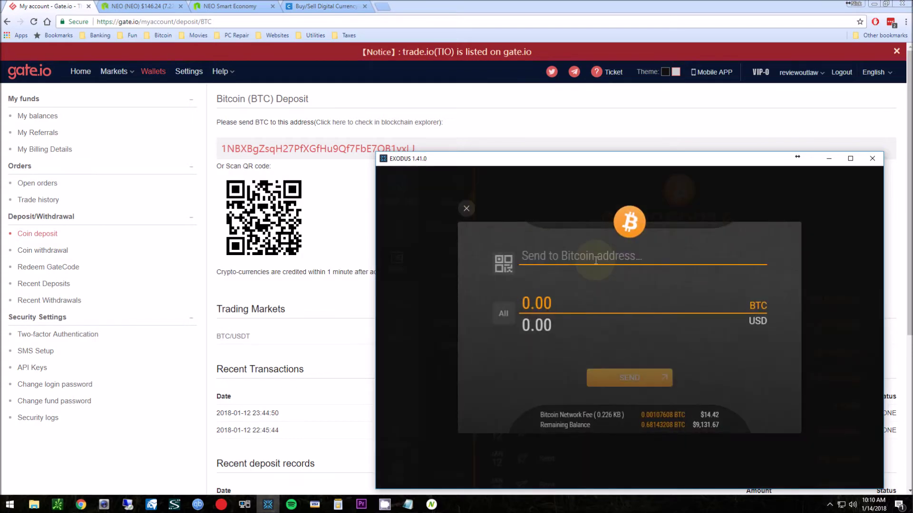
pyautogui.moveTo(436, 147); pyautogui.dragTo(238, 144)
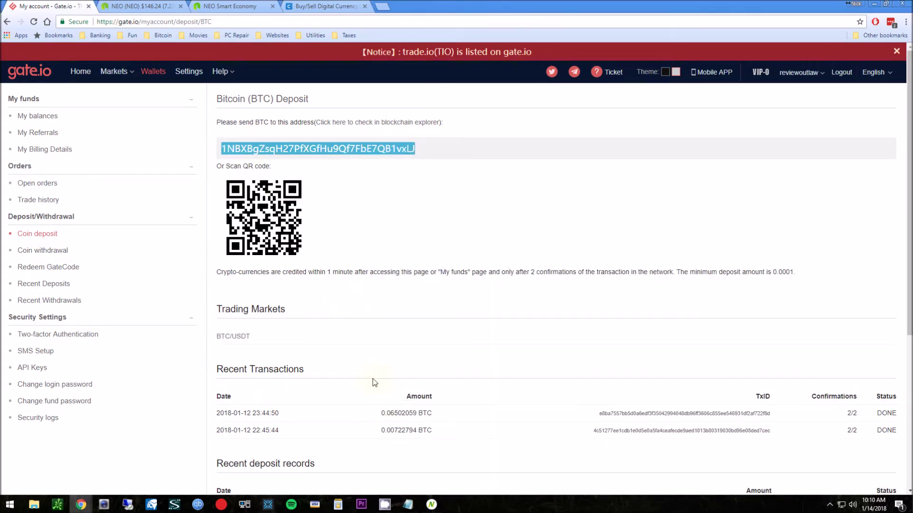
pyautogui.click(268, 504)
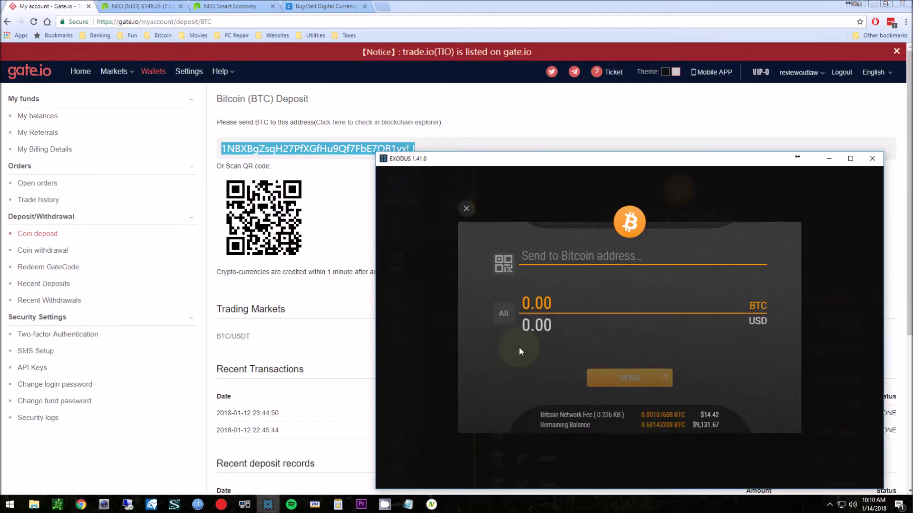
pyautogui.write('1NBXBgZsqH27PfXGfHu9Qf7FbE7QB1vxLJ')
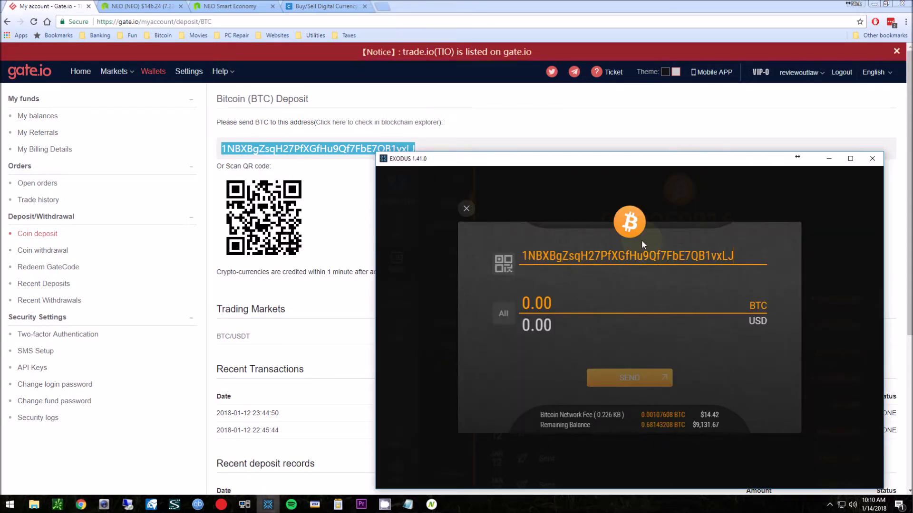
pyautogui.click(636, 327)
pyautogui.click(508, 318)
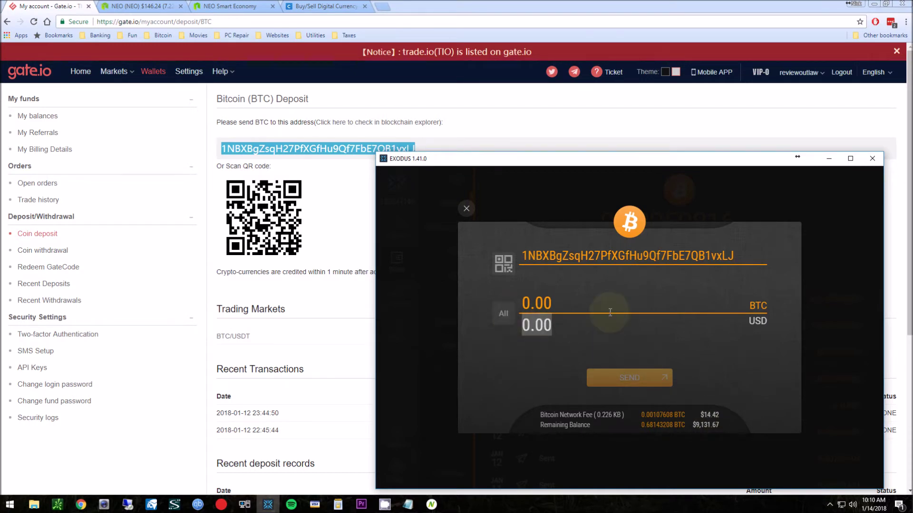
# Send $1,000 (0.07462297 BTC) from Exodus to gate.io and dismiss the success message
pyautogui.write('1000')
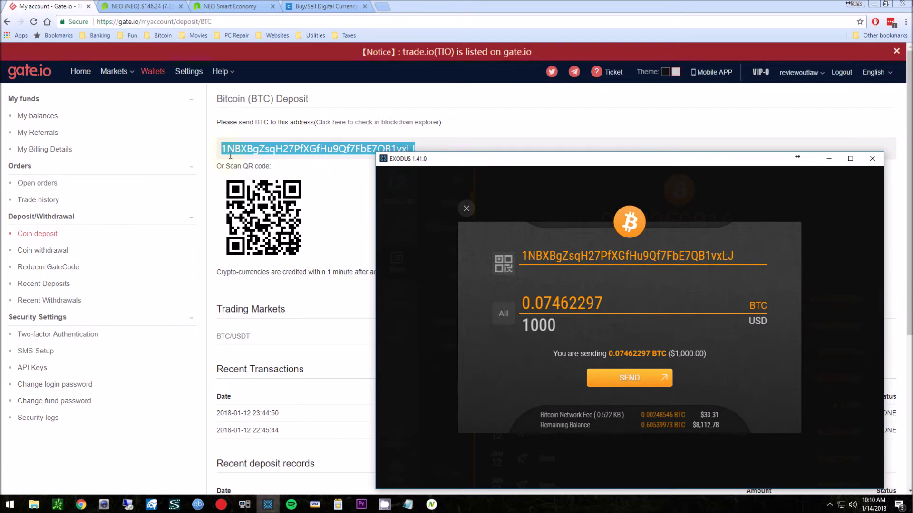
pyautogui.click(548, 257)
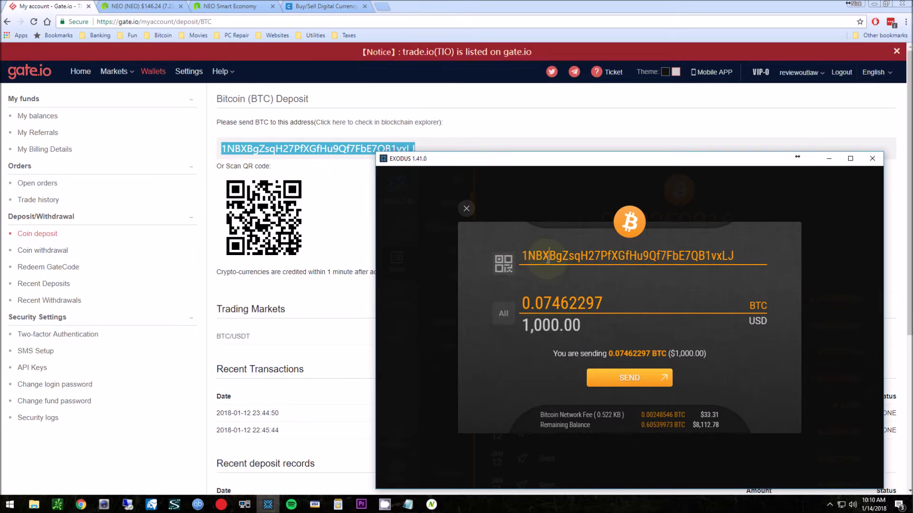
pyautogui.click(643, 383)
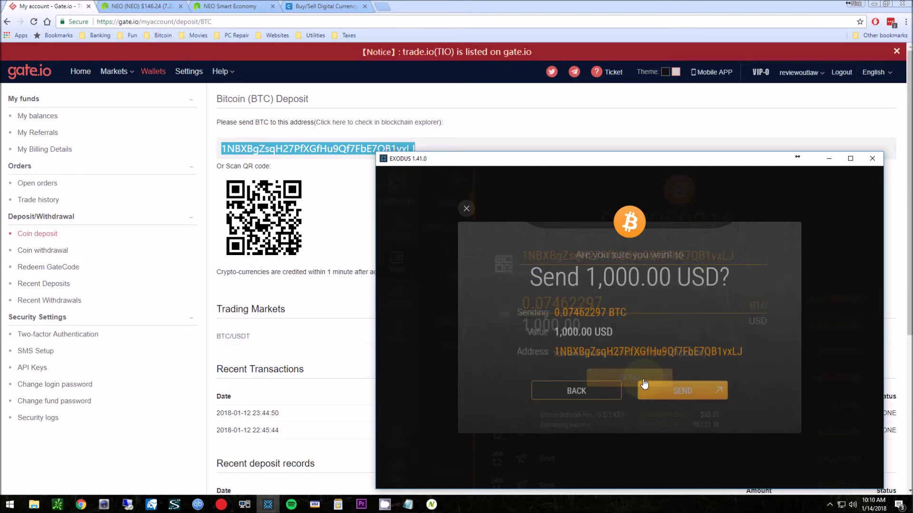
pyautogui.click(701, 391)
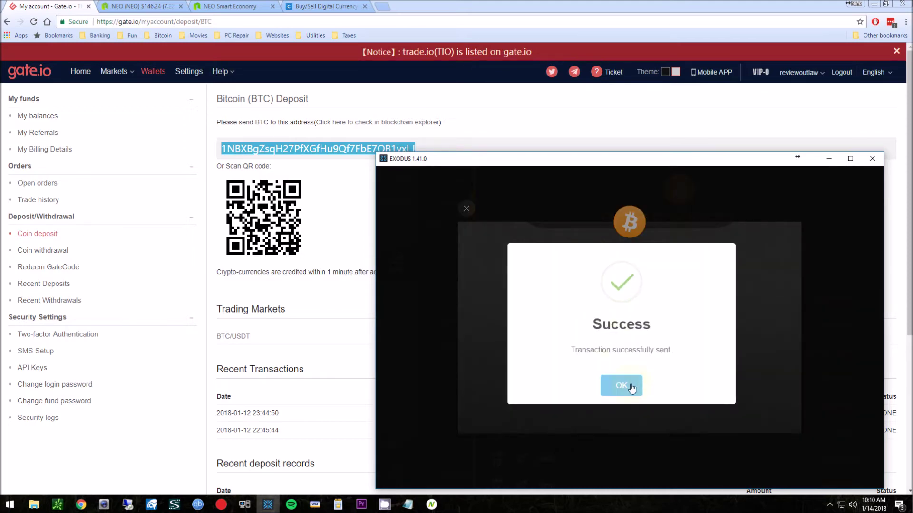
pyautogui.click(621, 386)
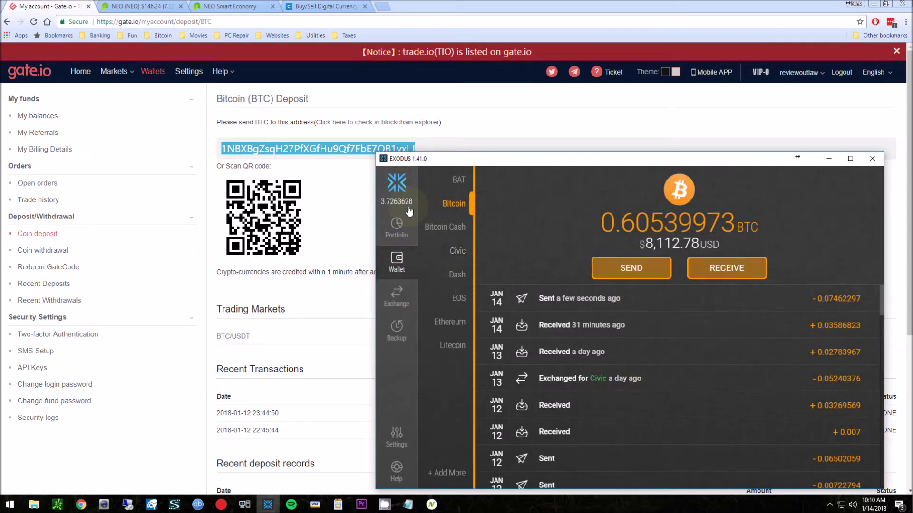
pyautogui.click(322, 283)
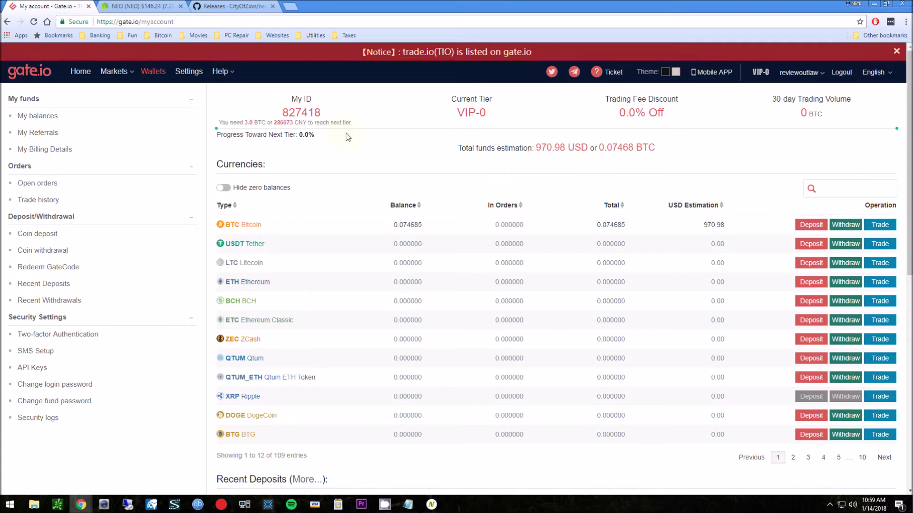
# Bring up gate.io's BTC Markets list, with 0.074685 BTC now in the account
pyautogui.moveTo(114, 72)
pyautogui.moveTo(117, 92)
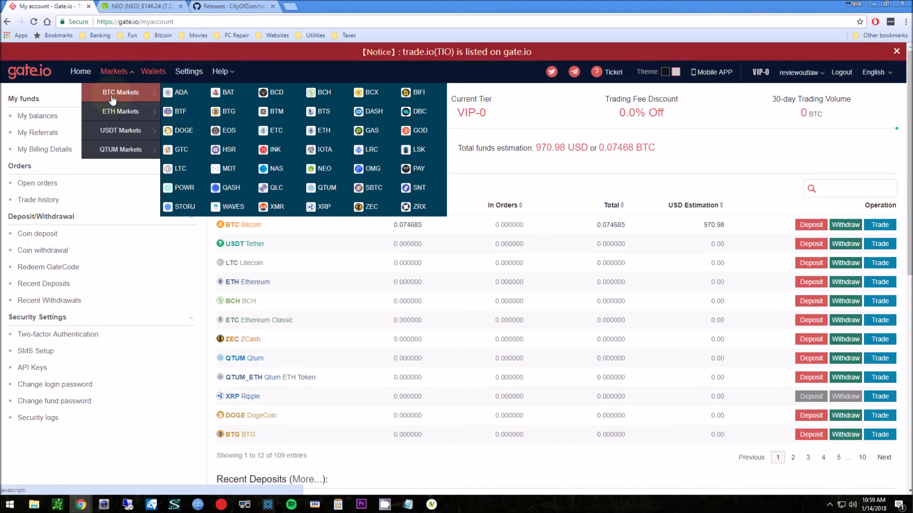
# Open the NEO/BTC market and fill the buy form with the maximum 6.788 NEO
pyautogui.click(322, 175)
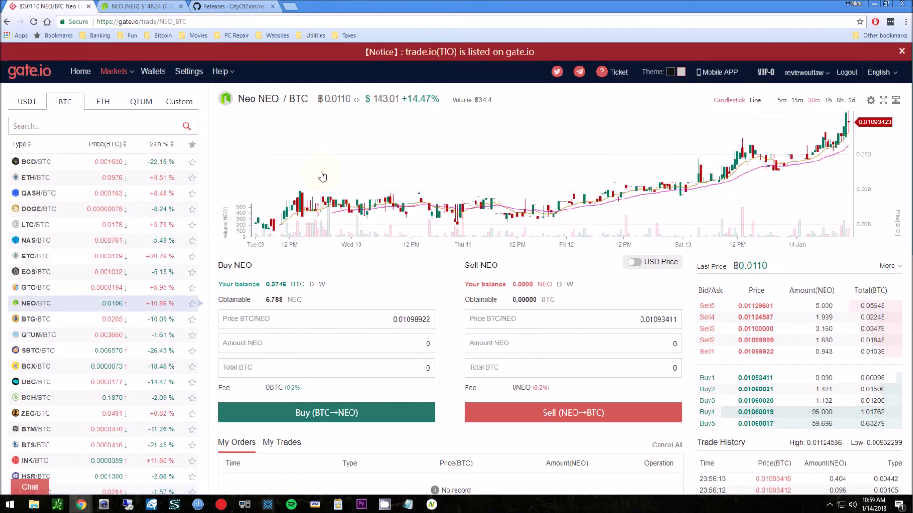
pyautogui.click(277, 284)
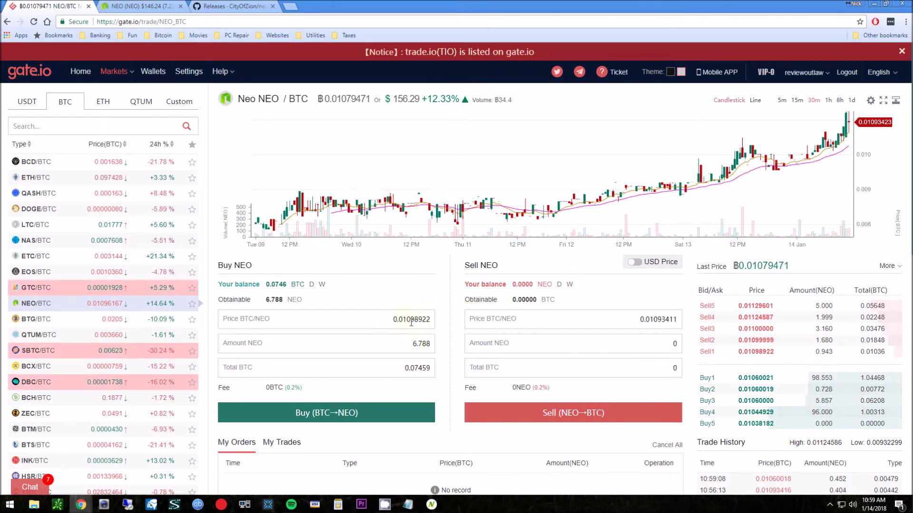
pyautogui.scroll(-1, 444, 321)
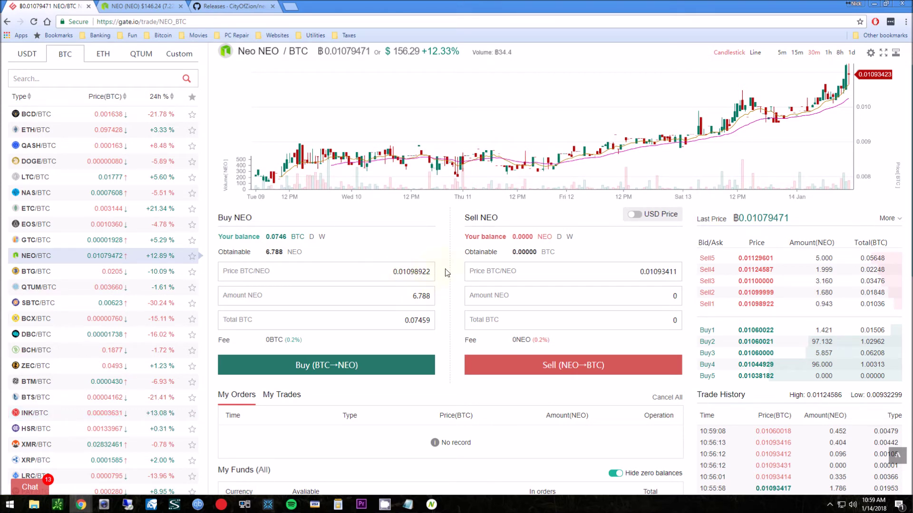
# Place and confirm the buy order at 0.01098922 BTC, entering the fund password
pyautogui.click(336, 369)
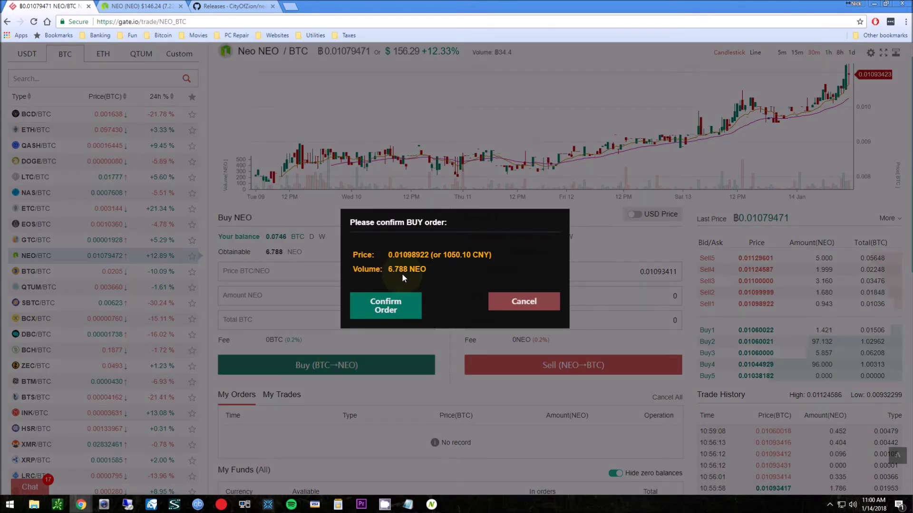
pyautogui.click(393, 308)
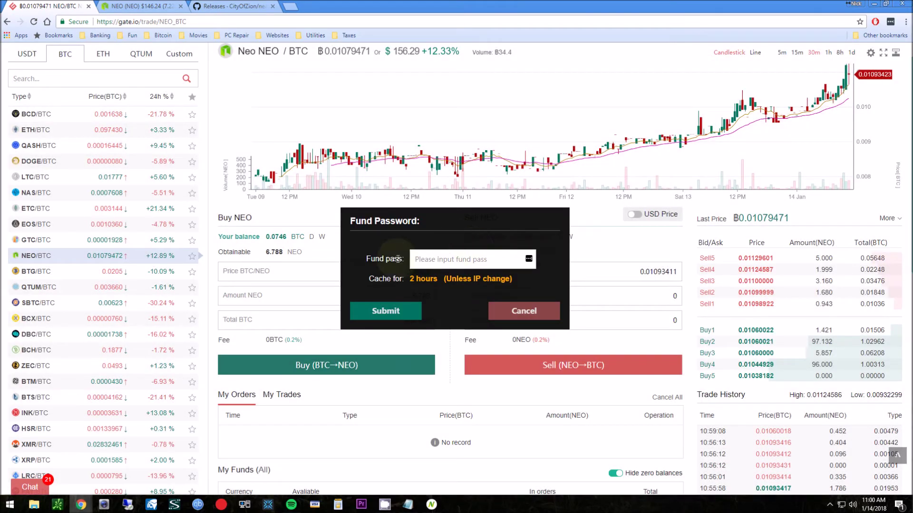
pyautogui.hotkey('ctrl', 'v')
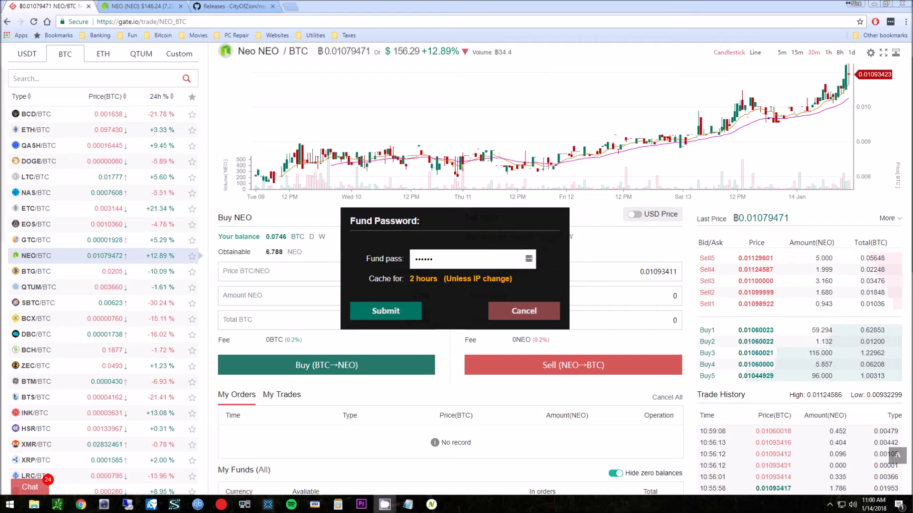
pyautogui.click(388, 311)
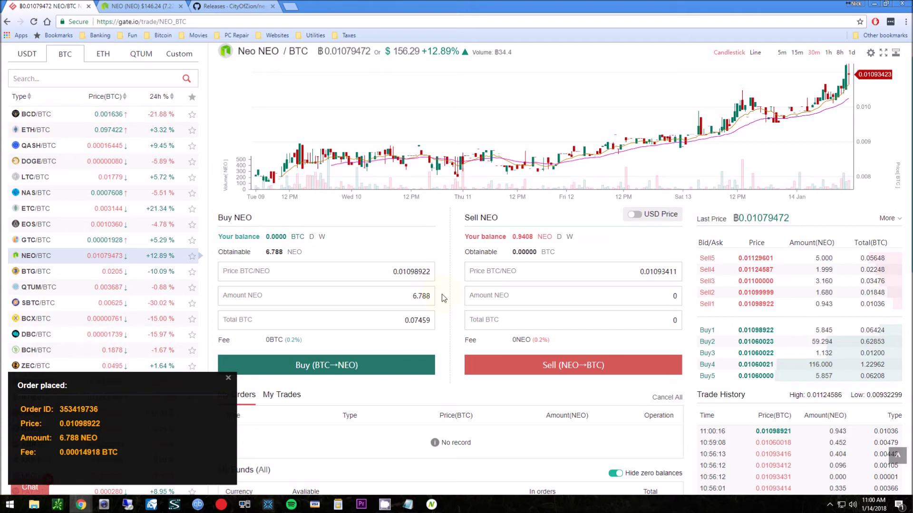
pyautogui.scroll(-2, 441, 294)
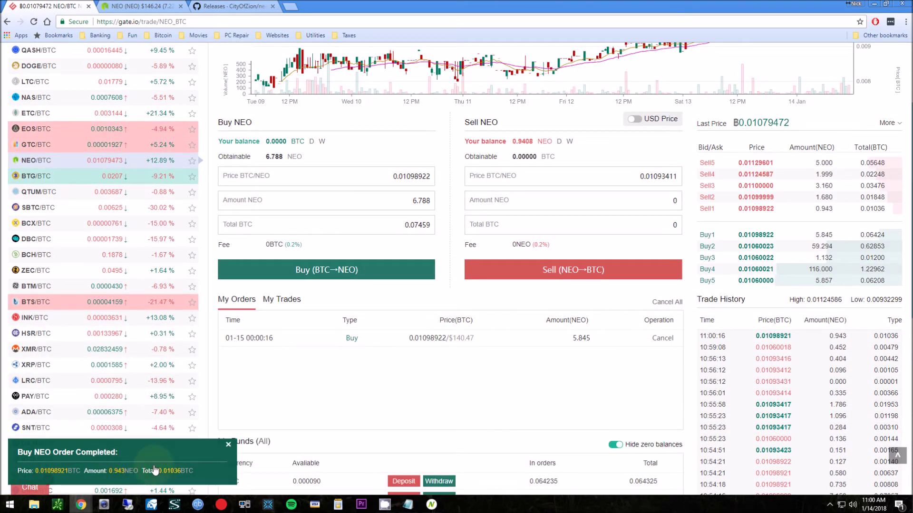
# Dismiss the order notice and highlight total funds of 924.94 USD with 6.772590 NEO held
pyautogui.click(228, 444)
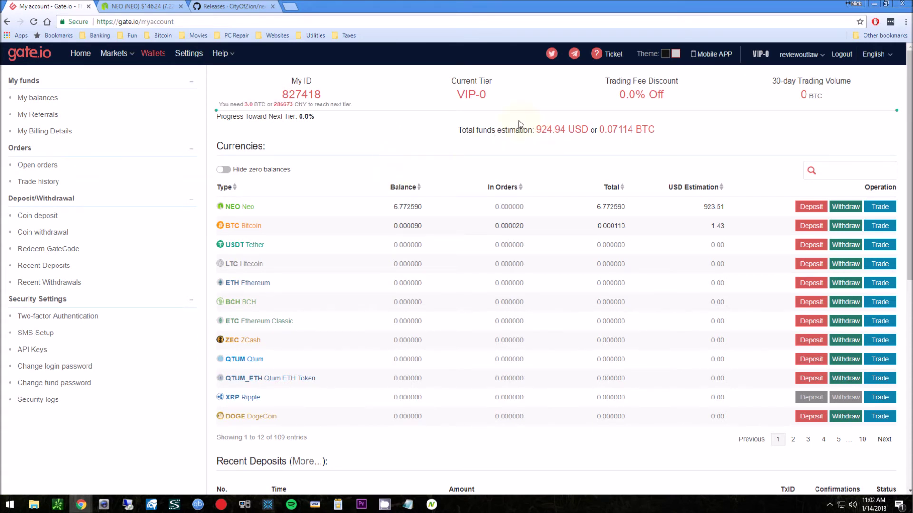
pyautogui.moveTo(535, 129); pyautogui.dragTo(564, 132)
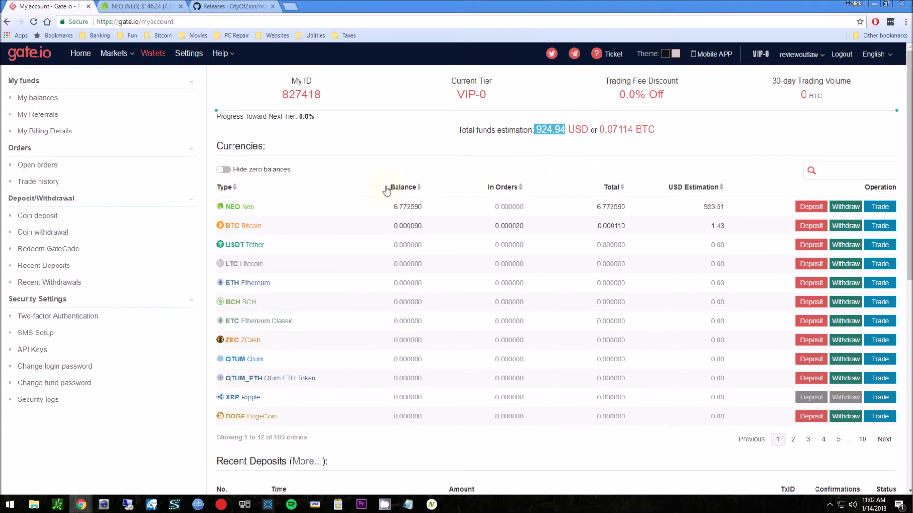
# Open neo.org from CoinMarketCap's NEO page, then return to GitHub's neon-wallet 0.0.9 releases page
pyautogui.click(157, 7)
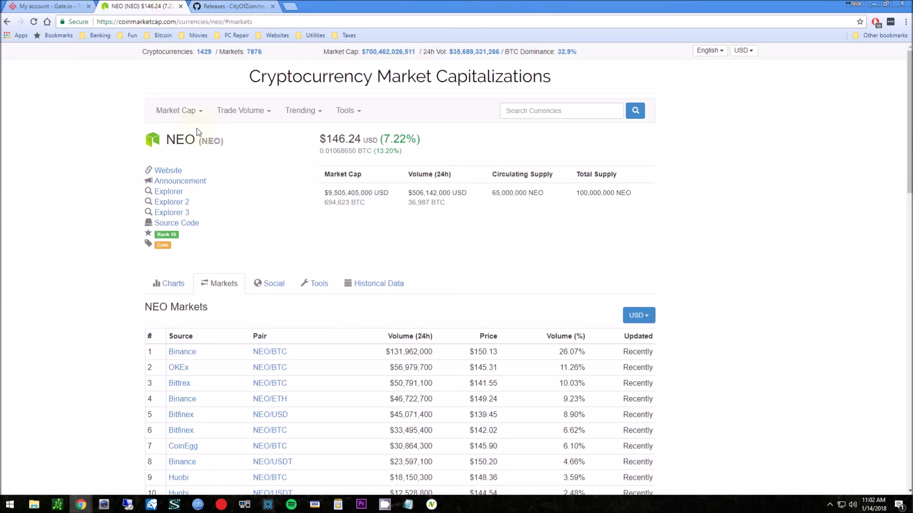
pyautogui.middleClick(172, 171)
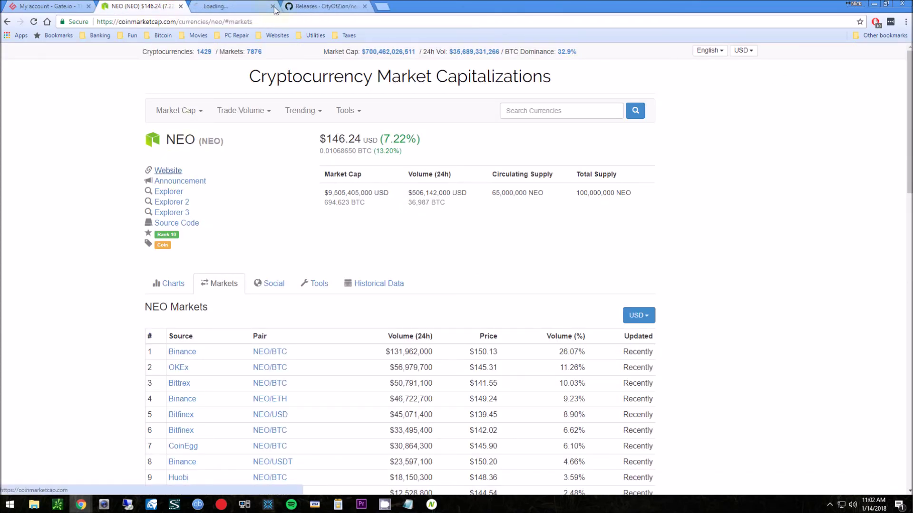
pyautogui.hotkey('ctrl', 'Tab')
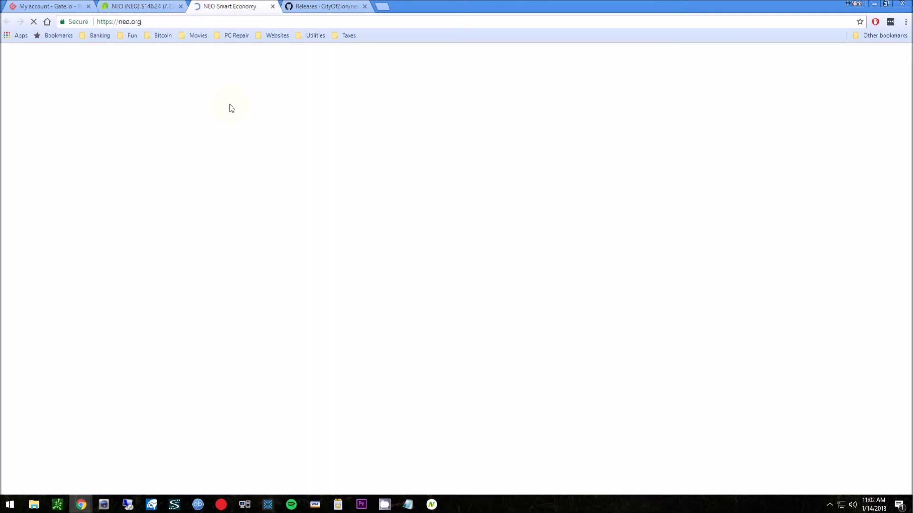
pyautogui.click(314, 7)
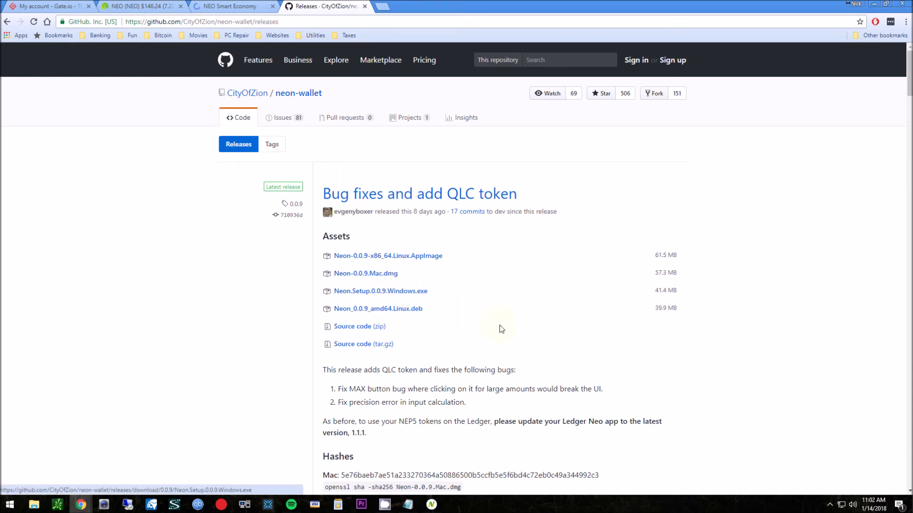
pyautogui.click(431, 505)
# Log out of Neon Wallet, log back in with the Ledger device, and dismiss the RPX balance error
pyautogui.moveTo(294, 59); pyautogui.dragTo(391, 67)
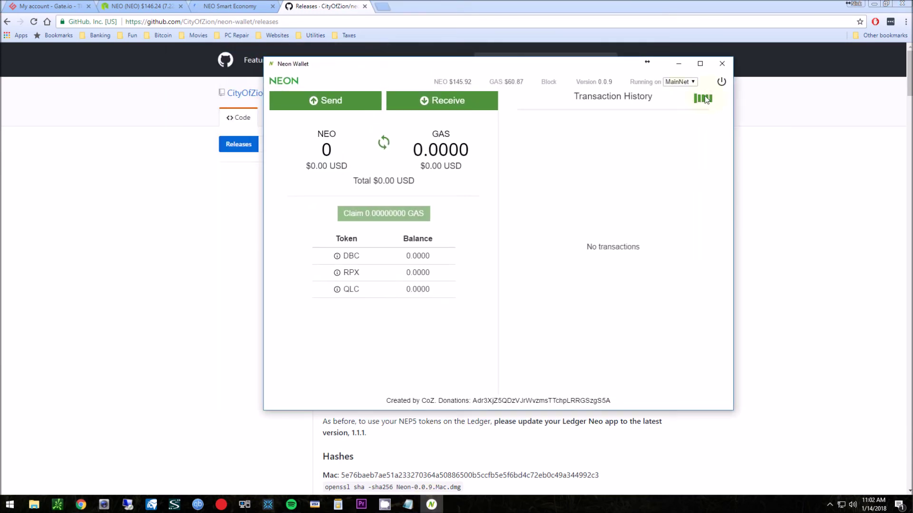
pyautogui.click(721, 82)
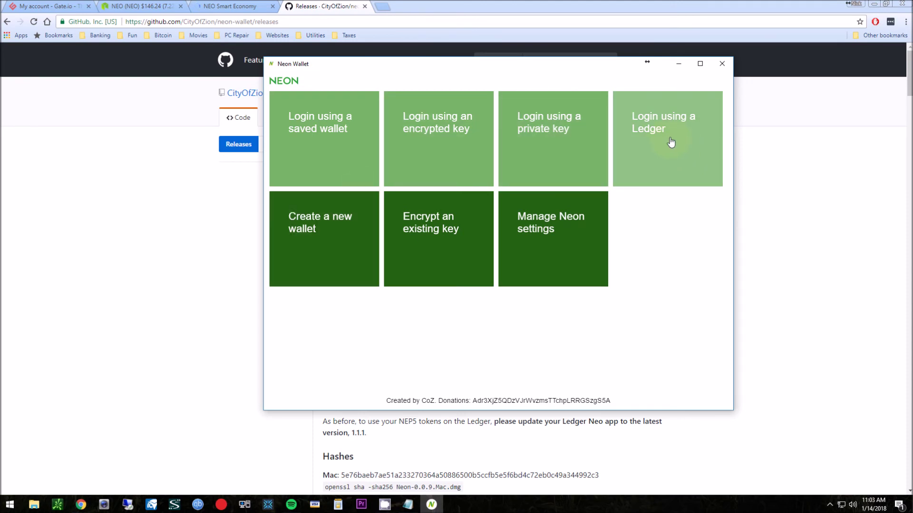
pyautogui.click(671, 143)
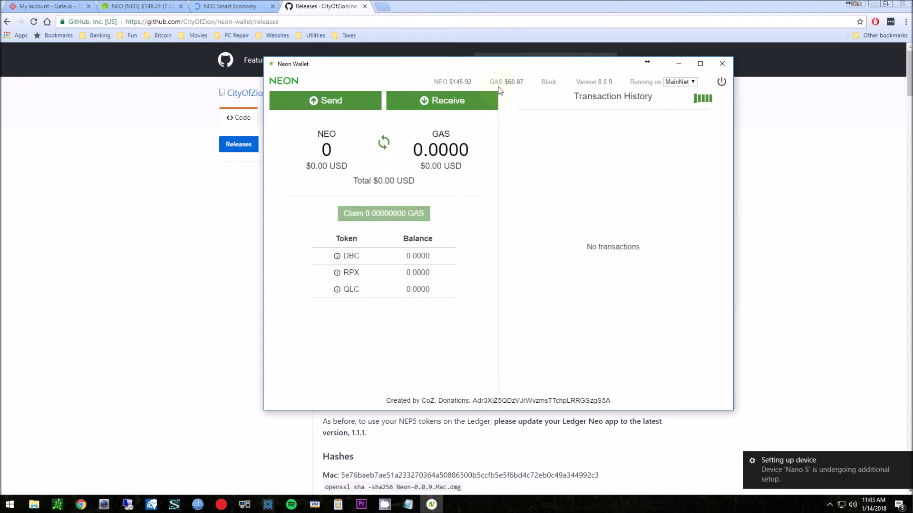
pyautogui.moveTo(498, 67); pyautogui.dragTo(550, 70)
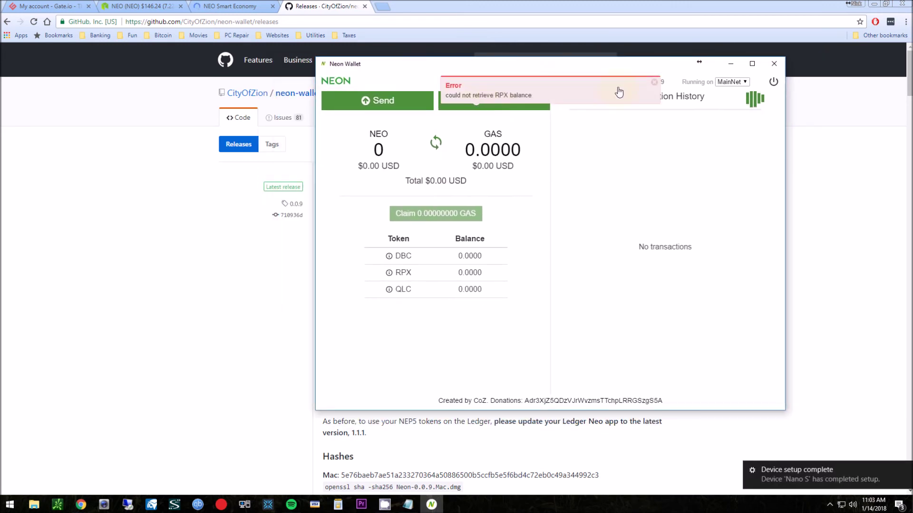
pyautogui.tripleClick(652, 86)
pyautogui.click(652, 86)
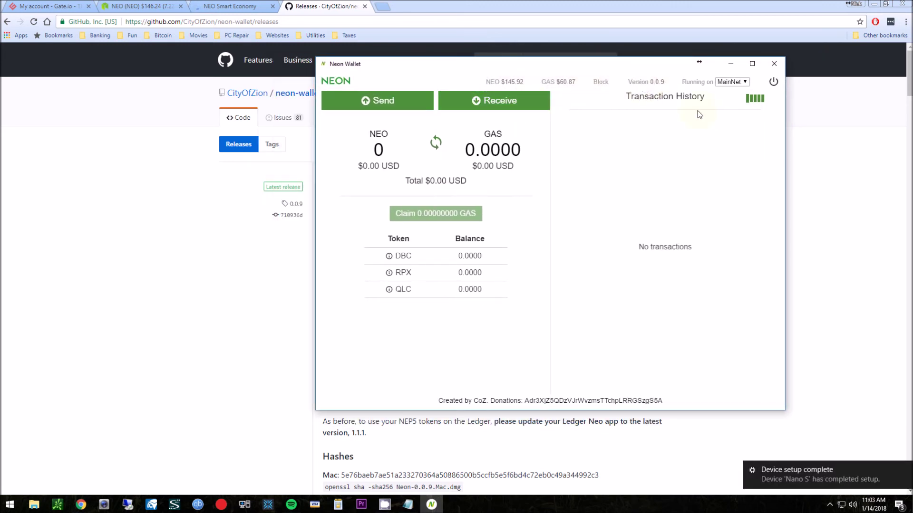
# Copy the wallet's public NEO receiving address from the Receive view
pyautogui.click(496, 104)
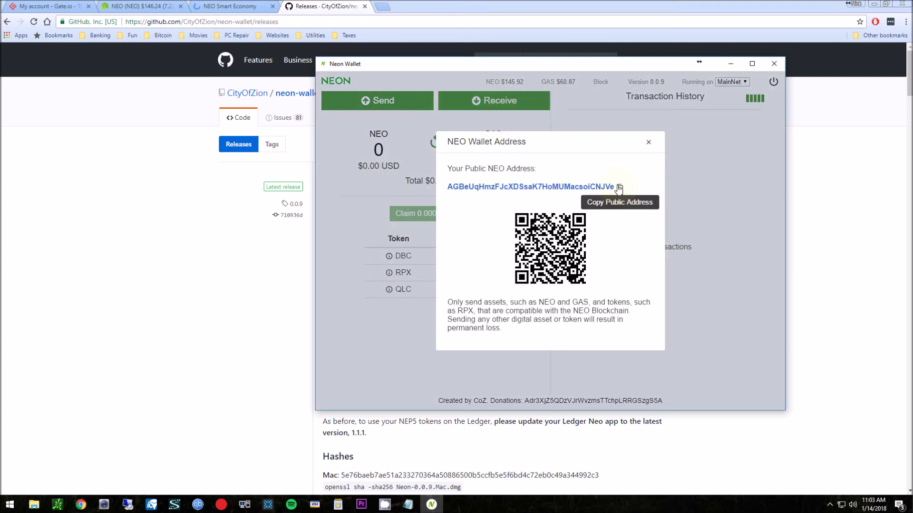
pyautogui.moveTo(448, 188); pyautogui.dragTo(614, 200)
pyautogui.hotkey('ctrl', 'c')
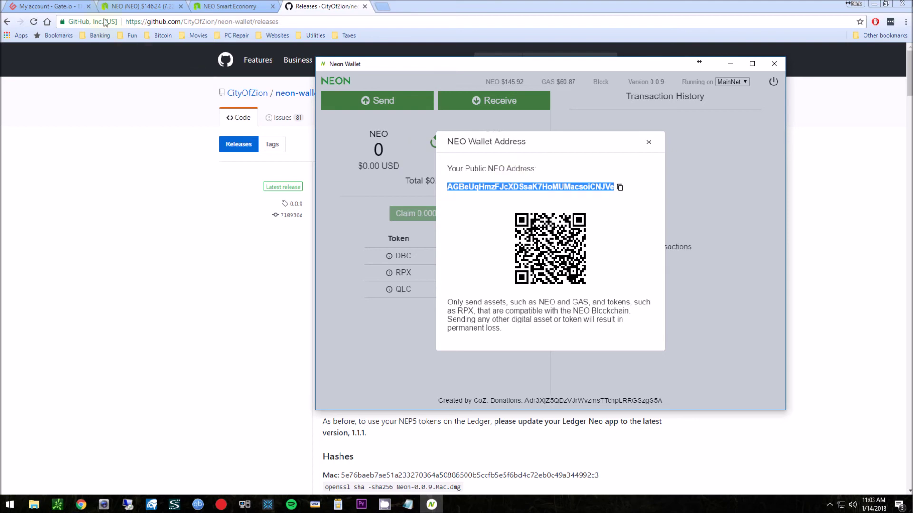
pyautogui.click(48, 6)
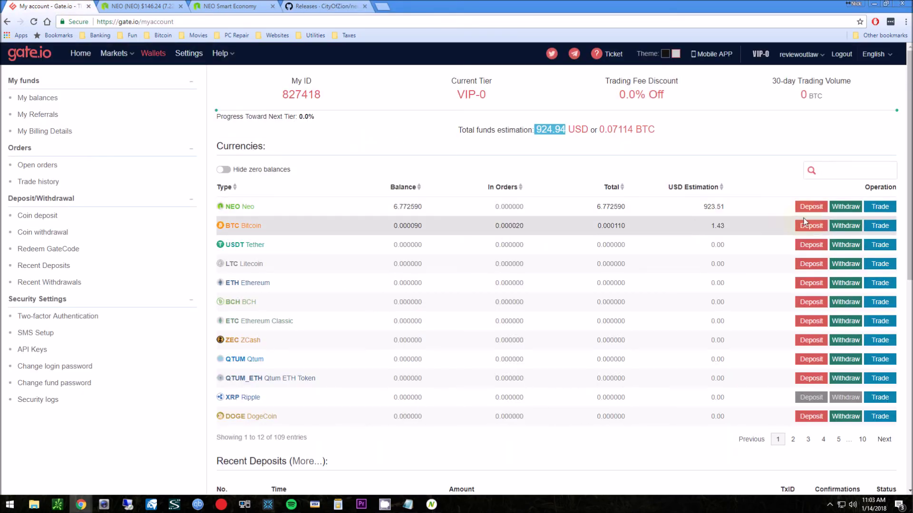
# Withdraw 1 NEO from gate.io to the pasted Neon Wallet address and close the success message
pyautogui.click(847, 208)
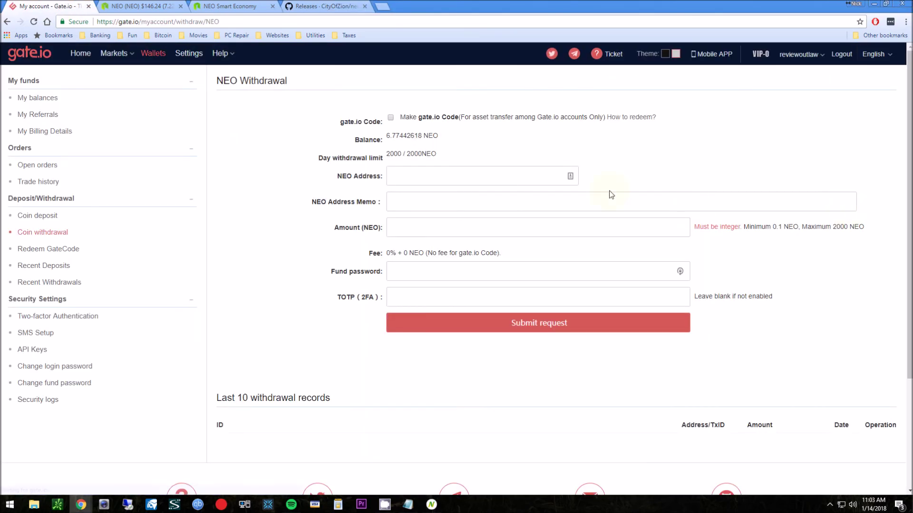
pyautogui.click(480, 172)
pyautogui.hotkey('ctrl', 'v')
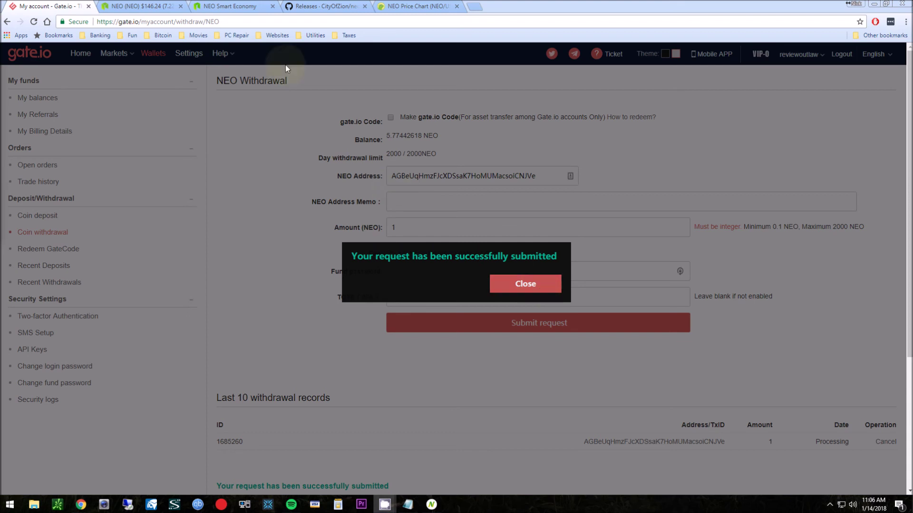
pyautogui.click(541, 288)
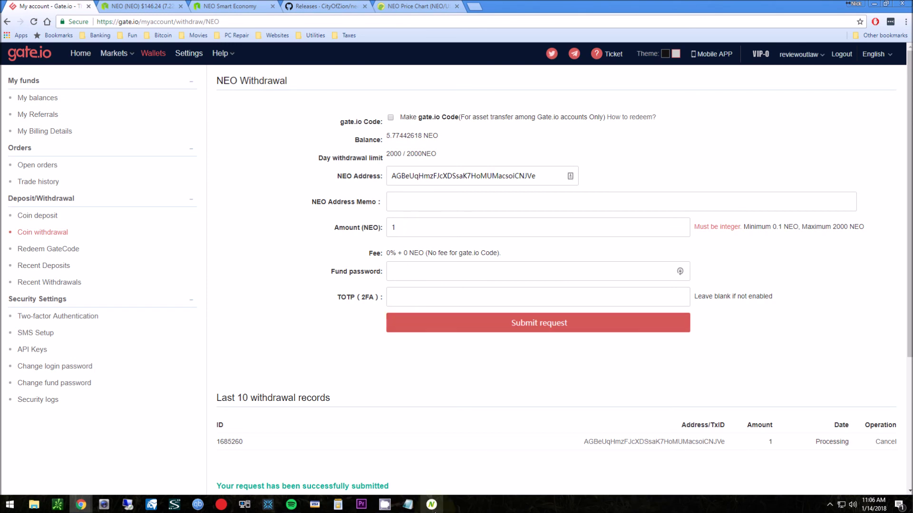
pyautogui.click(432, 505)
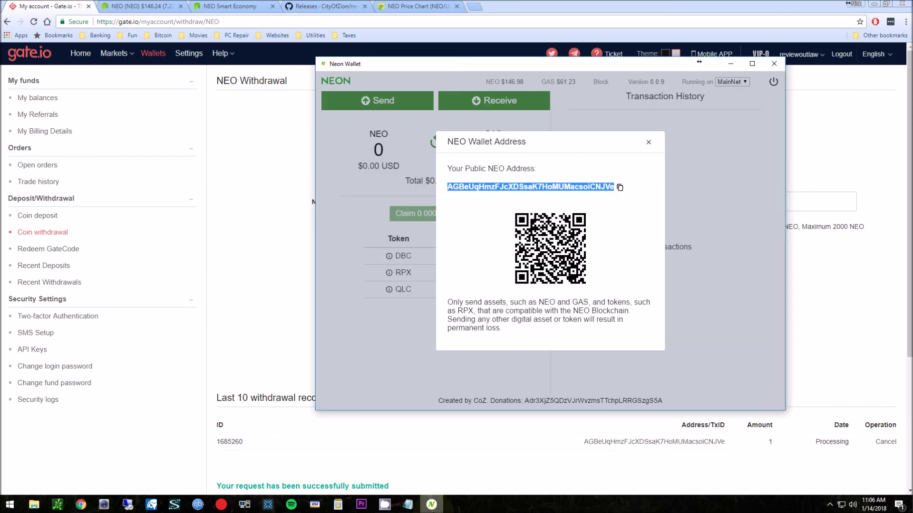
# Close the address dialog and refresh Neon Wallet until the 1 NEO balance and incoming transaction appear
pyautogui.click(648, 142)
pyautogui.click(436, 143)
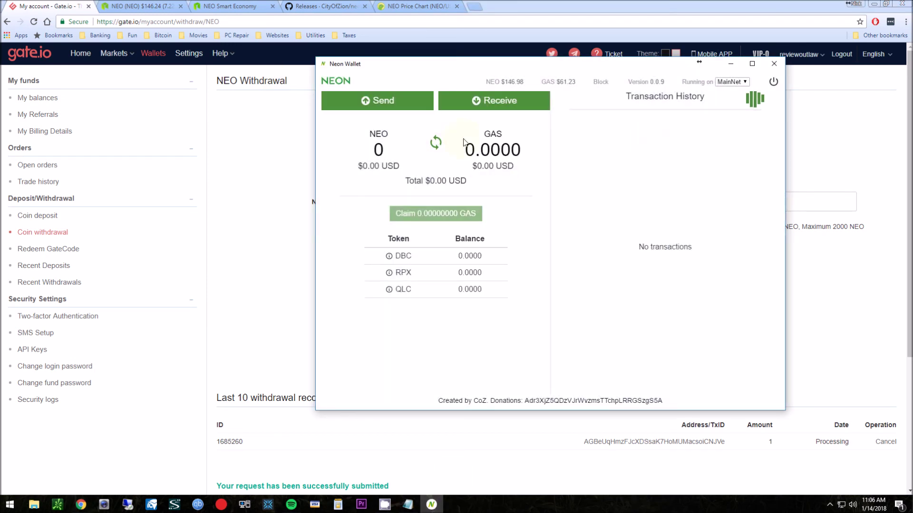
pyautogui.click(437, 142)
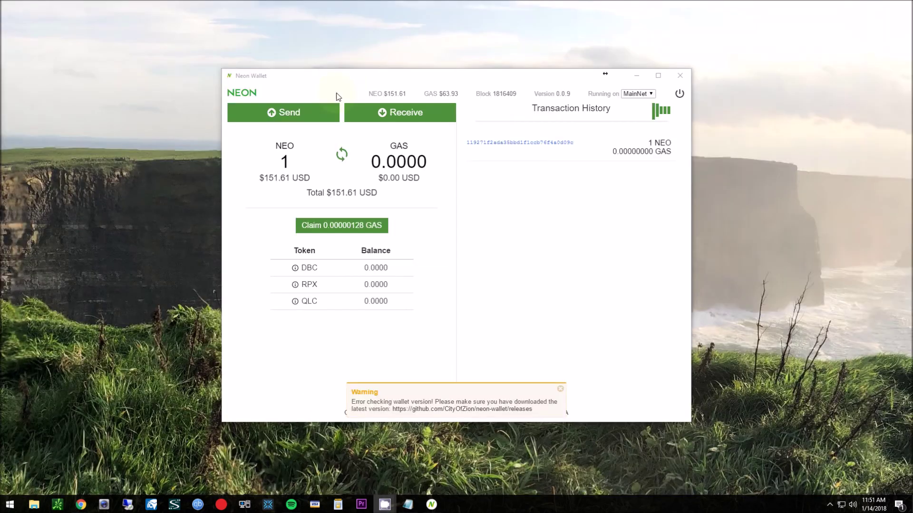
pyautogui.click(338, 96)
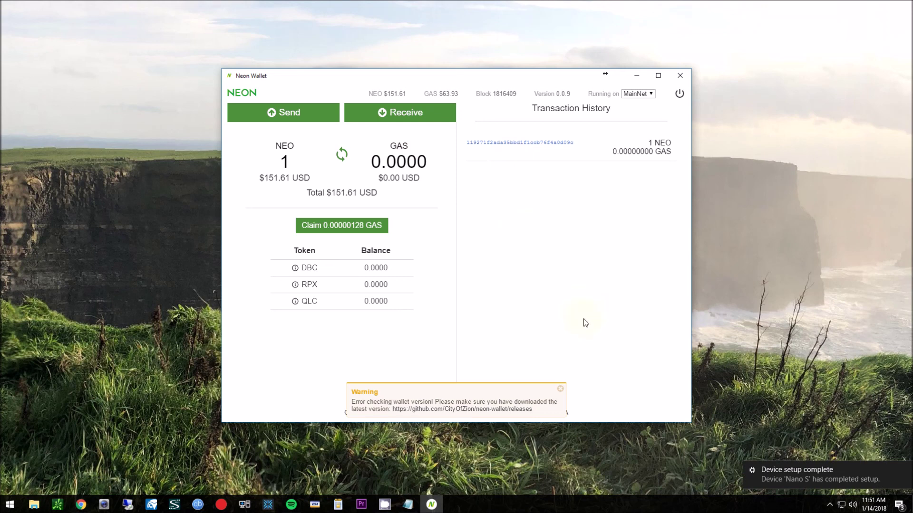
pyautogui.click(561, 390)
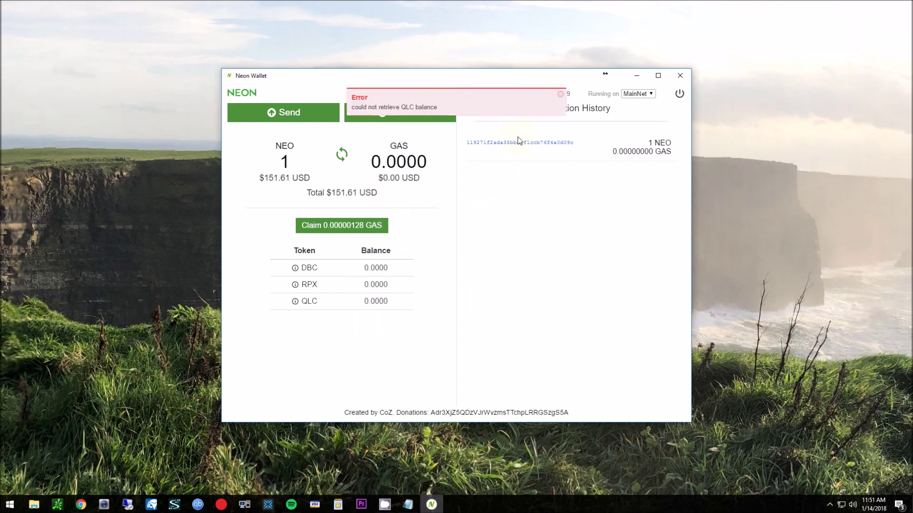
pyautogui.click(561, 95)
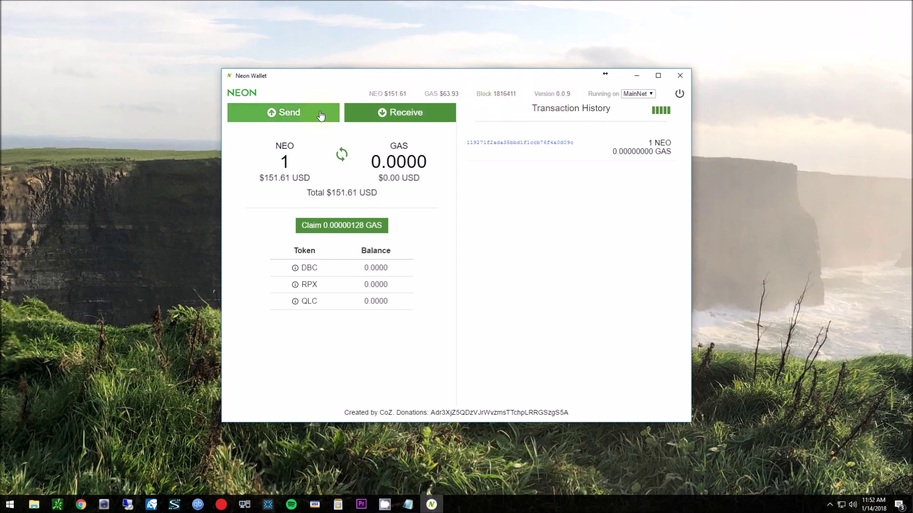